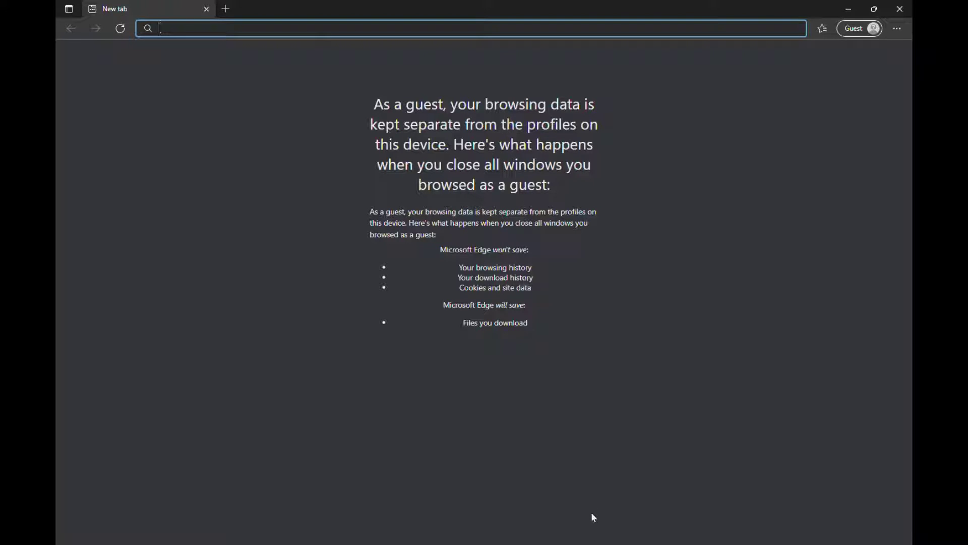
- Load the pasted Cloud Identity signup link in a guest Edge window
click(602, 484)
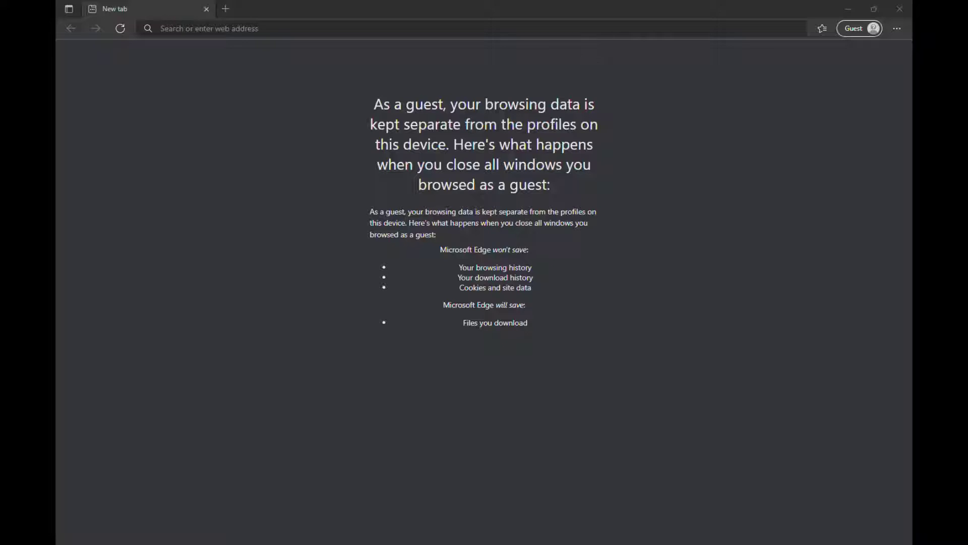
click(847, 5)
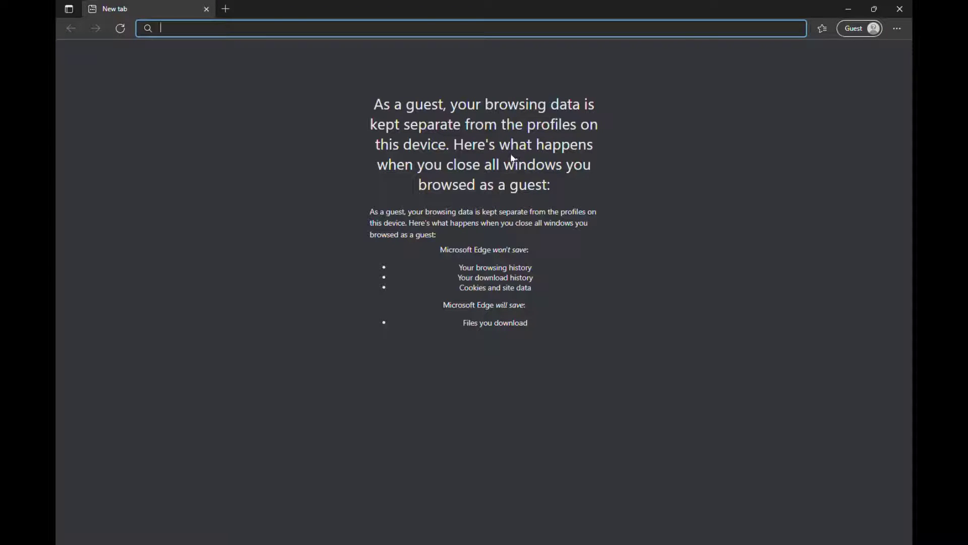
key(ctrl+v)
key(Return)
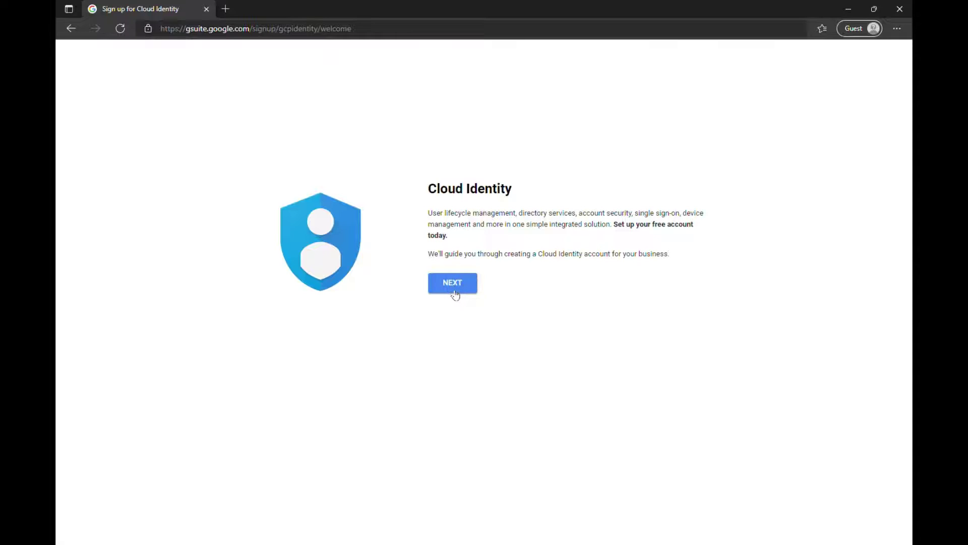
- Start signup, enter business name James Furniture Shop L.L.C., and choose 10-99 employees
click(454, 291)
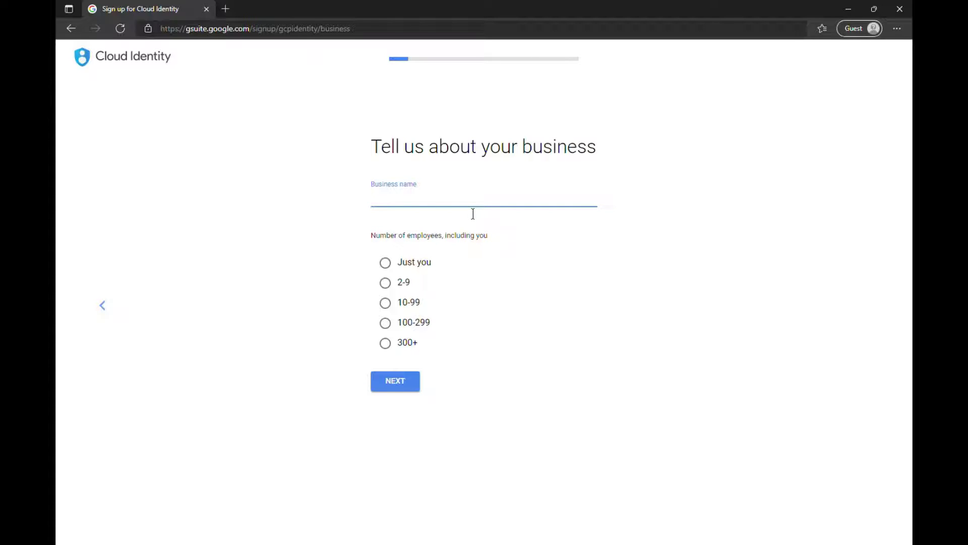
text(James F)
text(u)
text(rniture Shop)
text( LLC)
key(BackSpace)
key(BackSpace)
key(BackSpace)
text(L.L.C.)
click(594, 300)
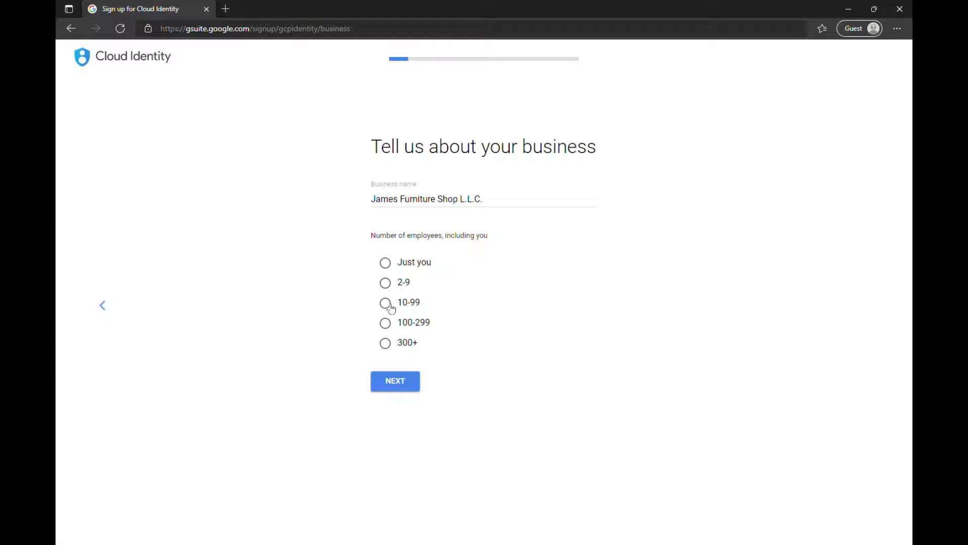
click(385, 302)
click(393, 381)
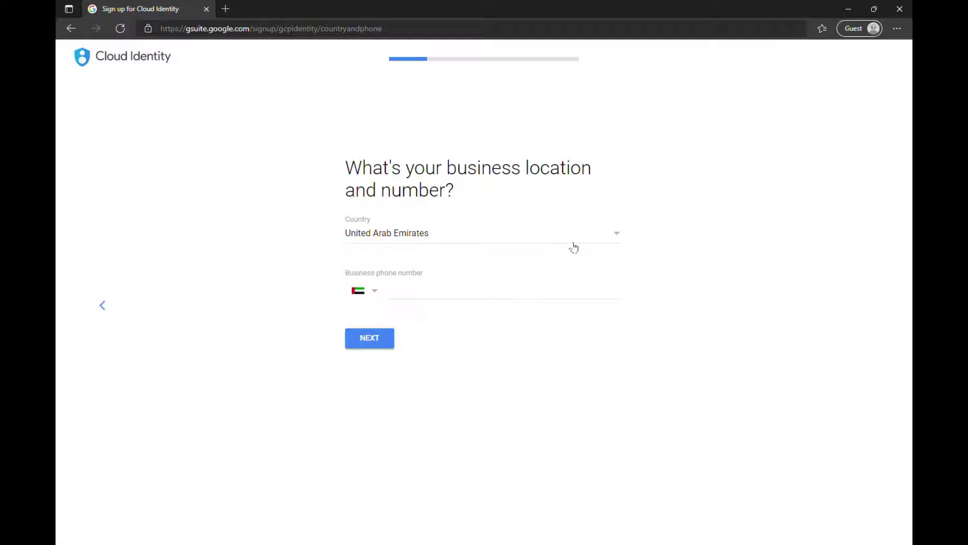
- Enter the business phone with United Arab Emirates kept, then begin the current email
click(514, 295)
click(496, 236)
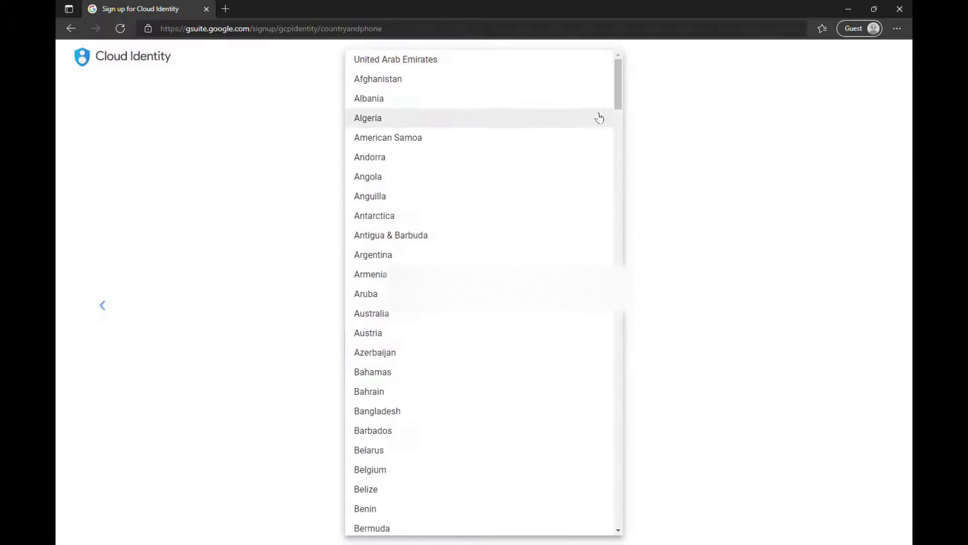
drag(616, 95, 618, 515)
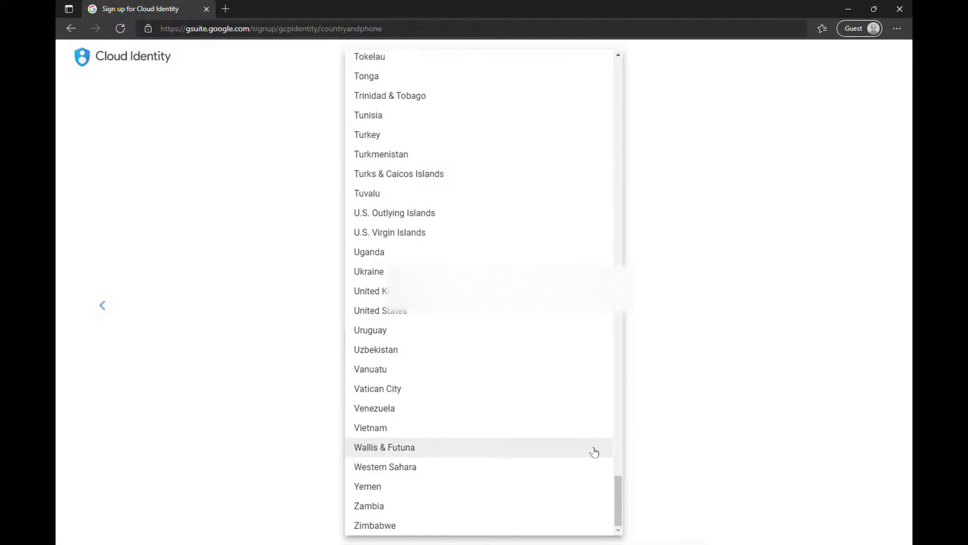
mouse_move(619, 508)
mouse_down()
mouse_move(635, 461)
mouse_move(619, 473)
mouse_up()
scroll(633, 462, up, 1)
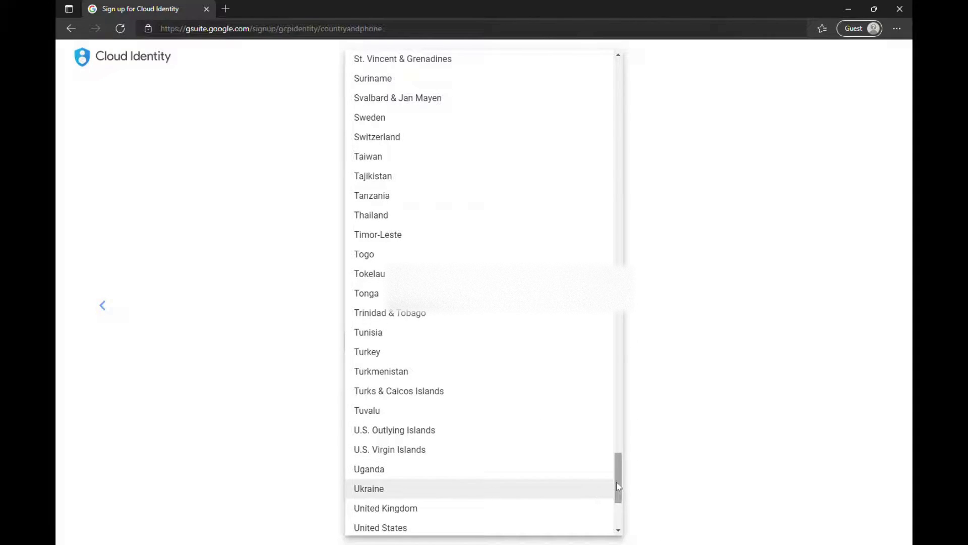
drag(620, 485, 622, 515)
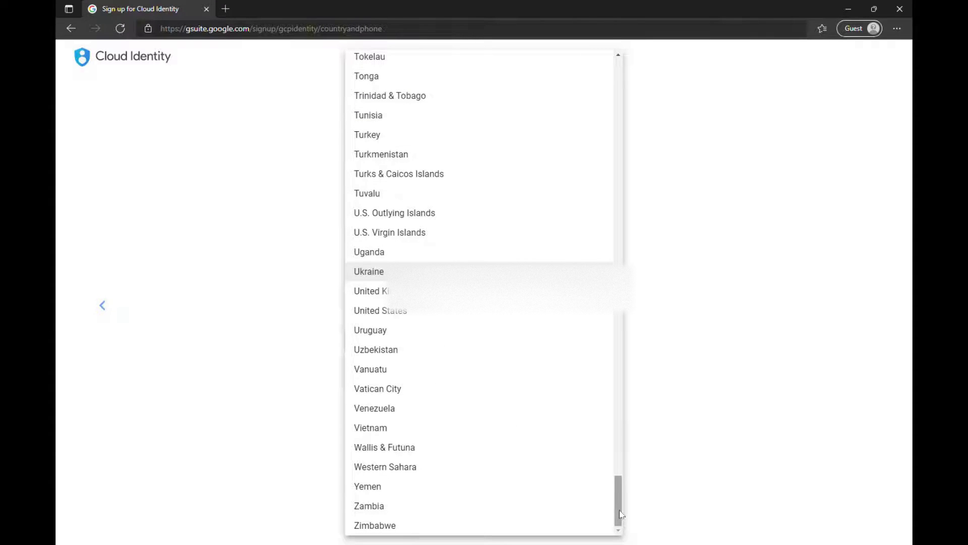
drag(621, 515, 623, 506)
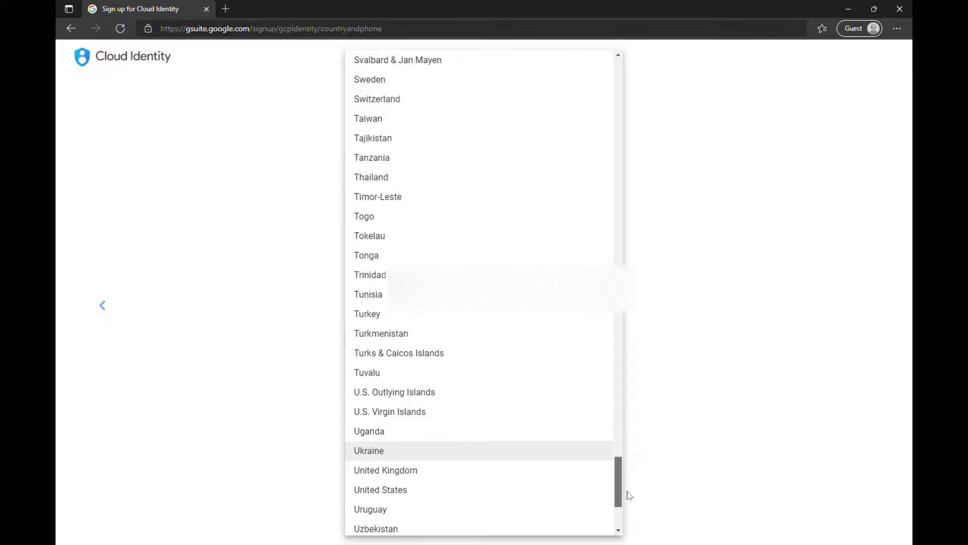
click(673, 440)
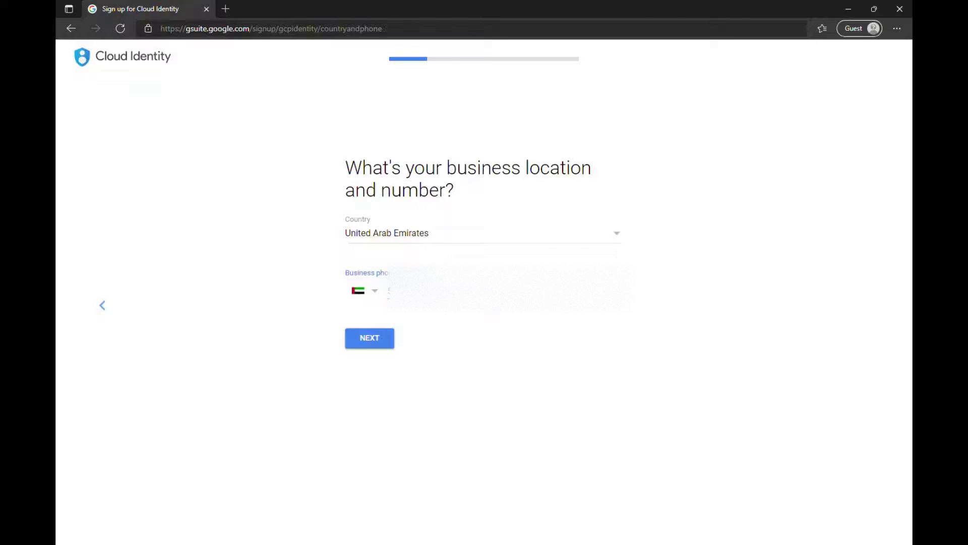
click(370, 337)
click(430, 271)
text(a)
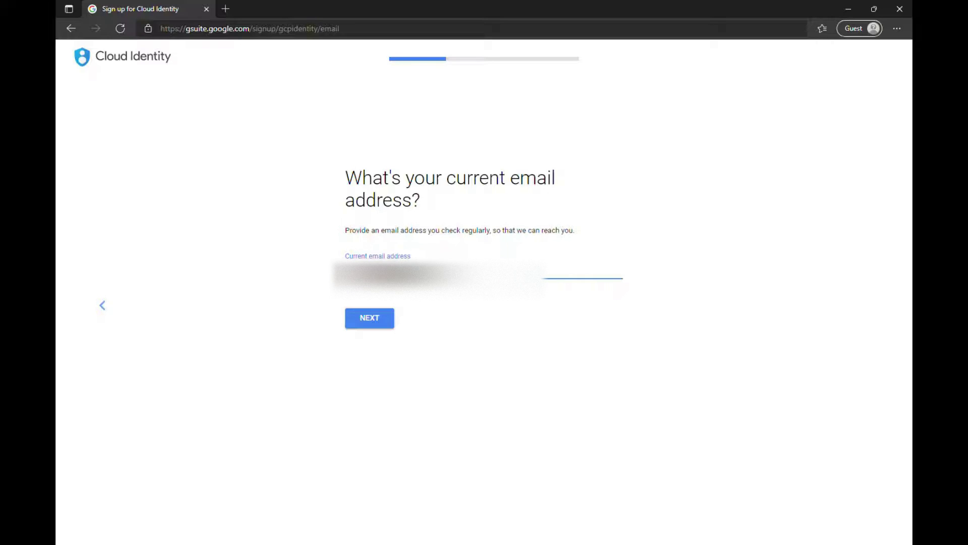
- Submit the current email, then enter and submit smartseotools.ml as the domain
click(429, 302)
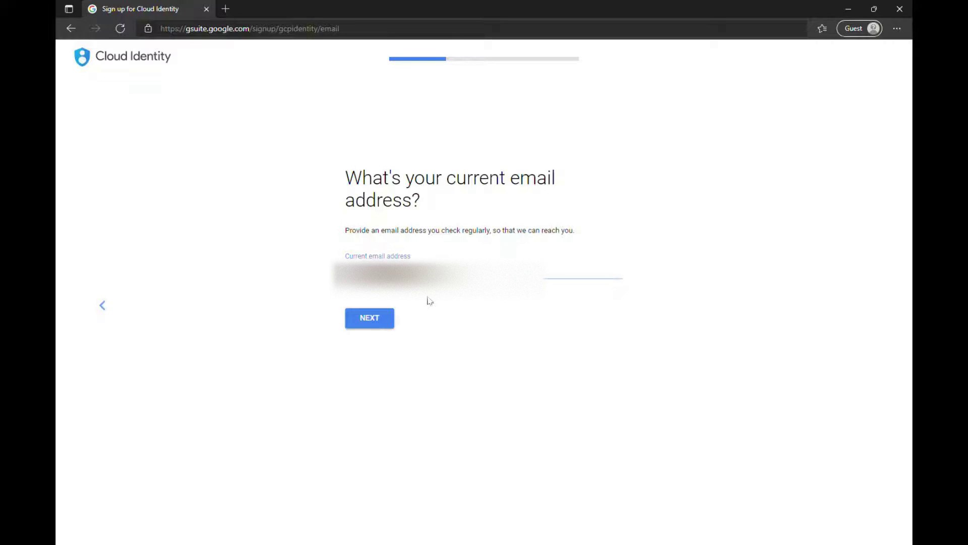
click(354, 322)
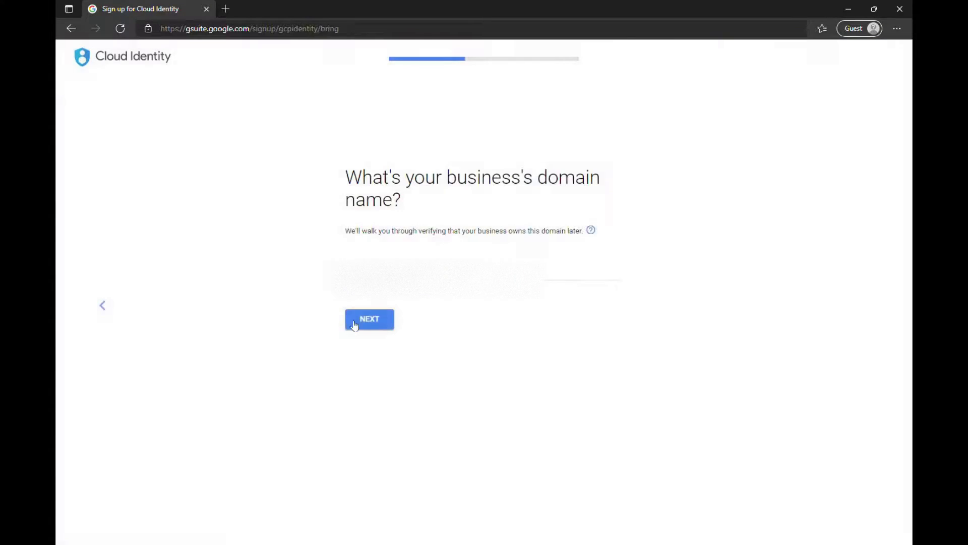
click(402, 276)
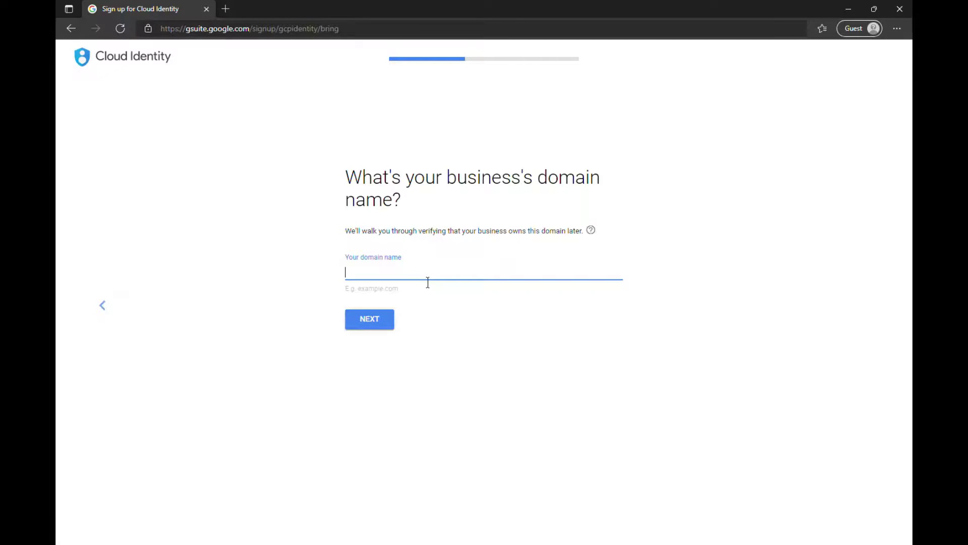
text(smart)
text(t)
key(BackSpace)
text(seotools)
text(.ml)
key(Return)
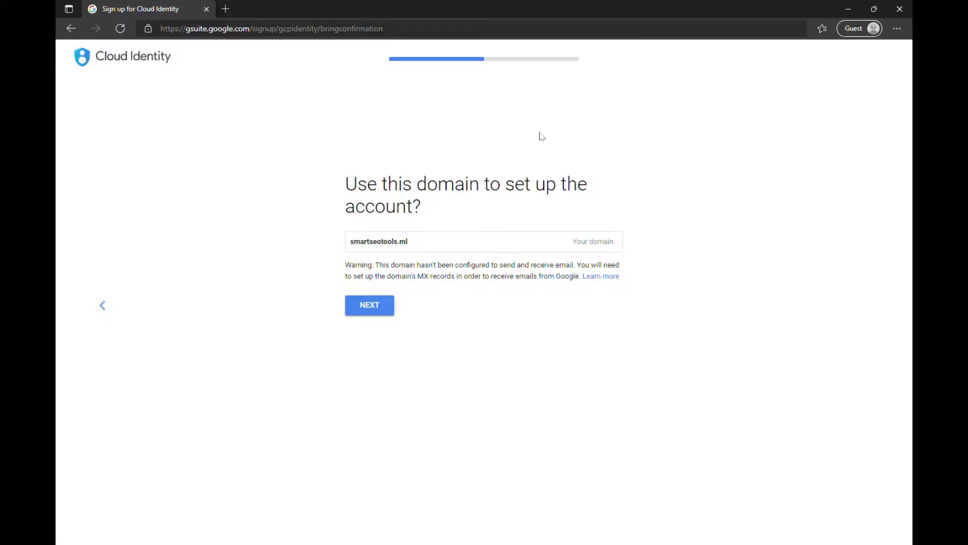
- Accept smartseotools.ml, then enter and correct the admin's first and last names
click(373, 304)
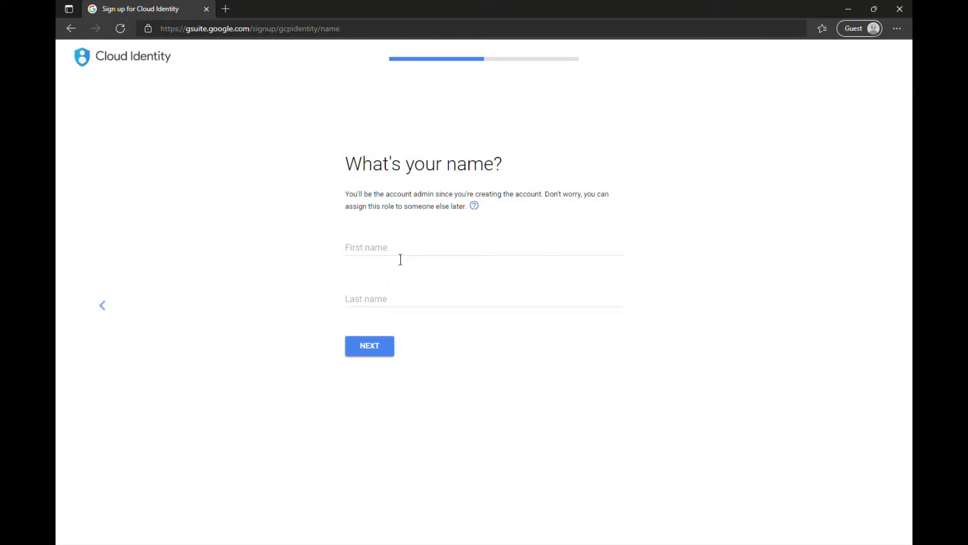
click(400, 259)
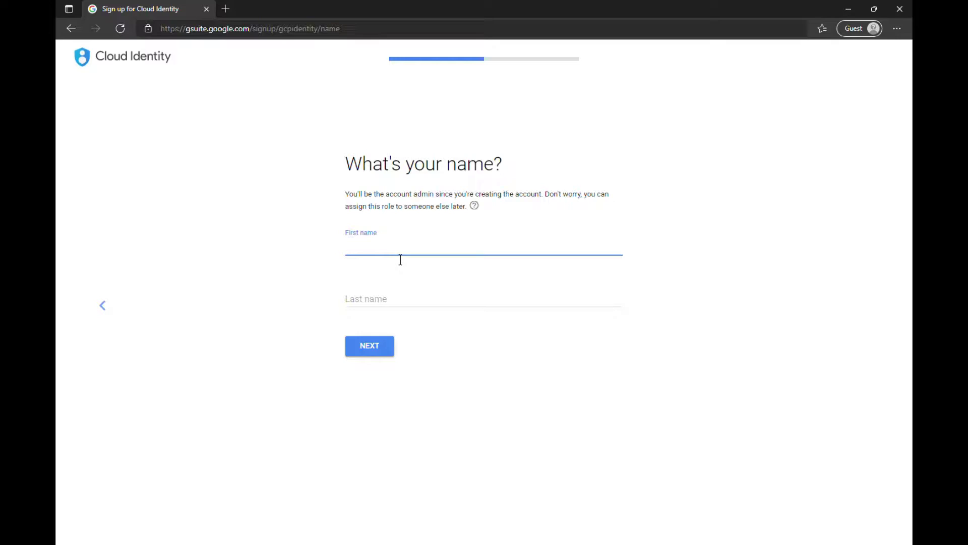
text(John)
key(BackSpace)
key(BackSpace)
key(BackSpace)
click(375, 298)
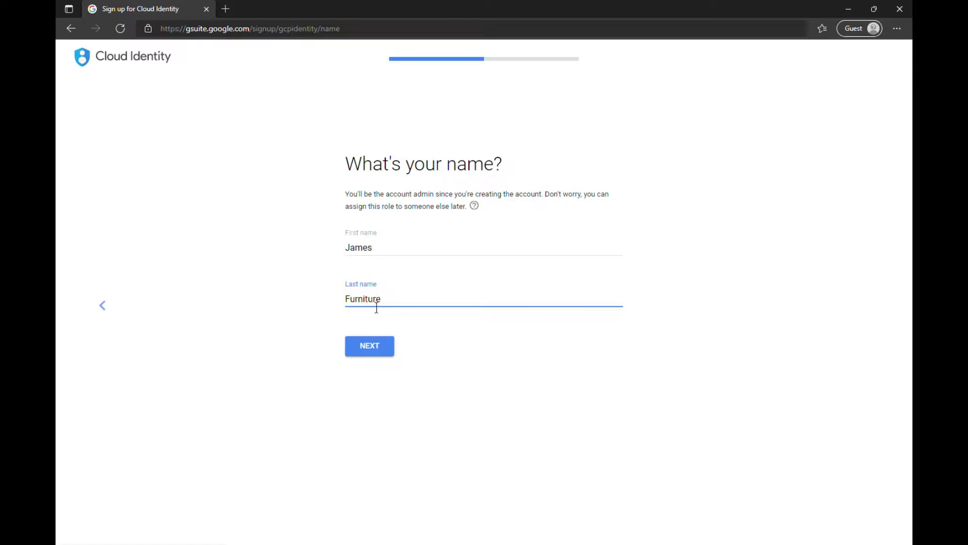
key(BackSpace)
key(BackSpace)
key(BackSpace)
key(BackSpace)
key(BackSpace)
key(BackSpace)
key(BackSpace)
key(BackSpace)
key(BackSpace)
- Submit the admin name, then enter and submit the admin username and password
click(370, 346)
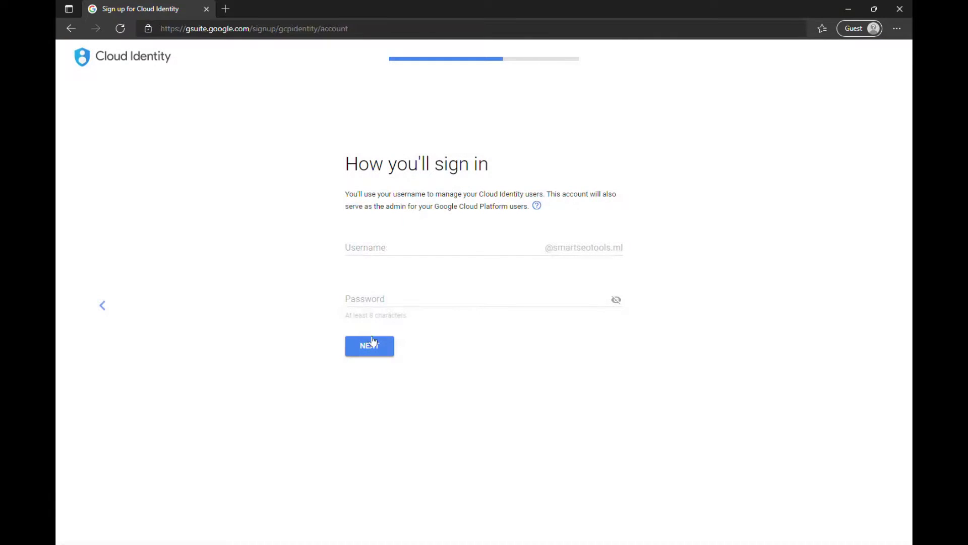
click(399, 250)
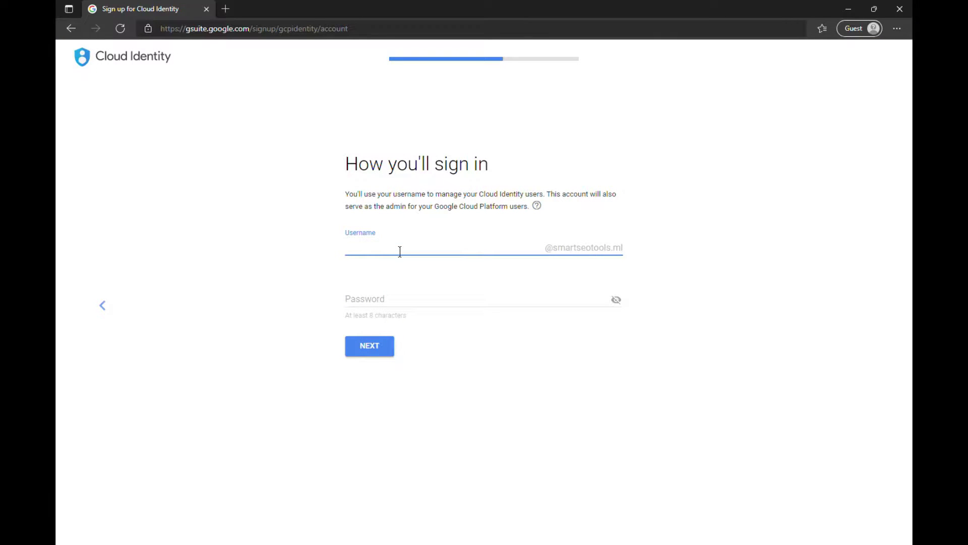
click(389, 303)
text(a)
key(BackSpace)
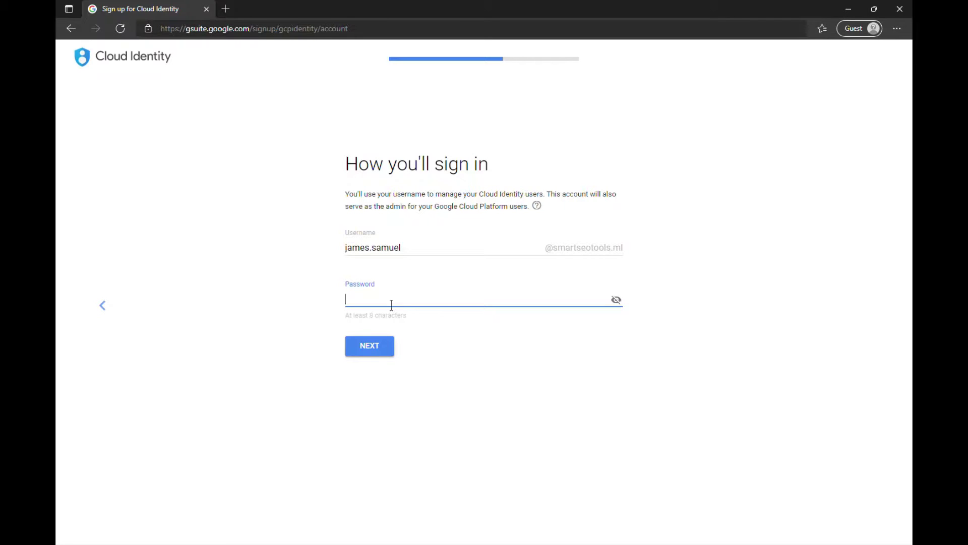
click(369, 345)
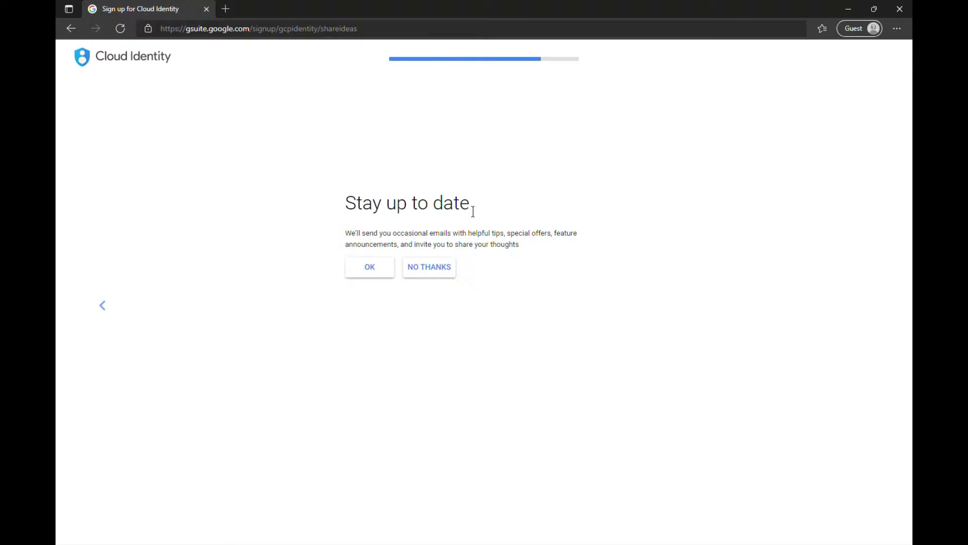
- Accept update and user-education emails, then tick the reCAPTCHA checkbox
click(369, 268)
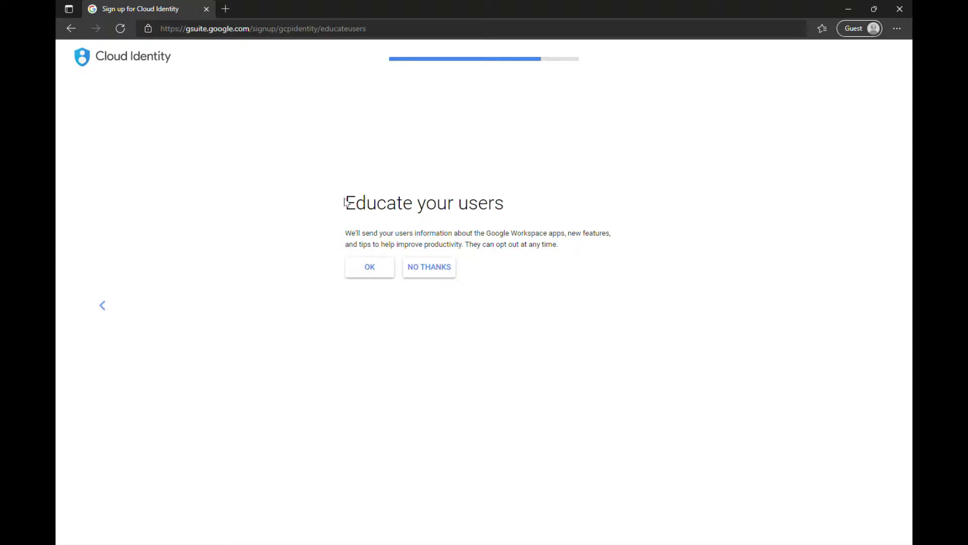
click(370, 266)
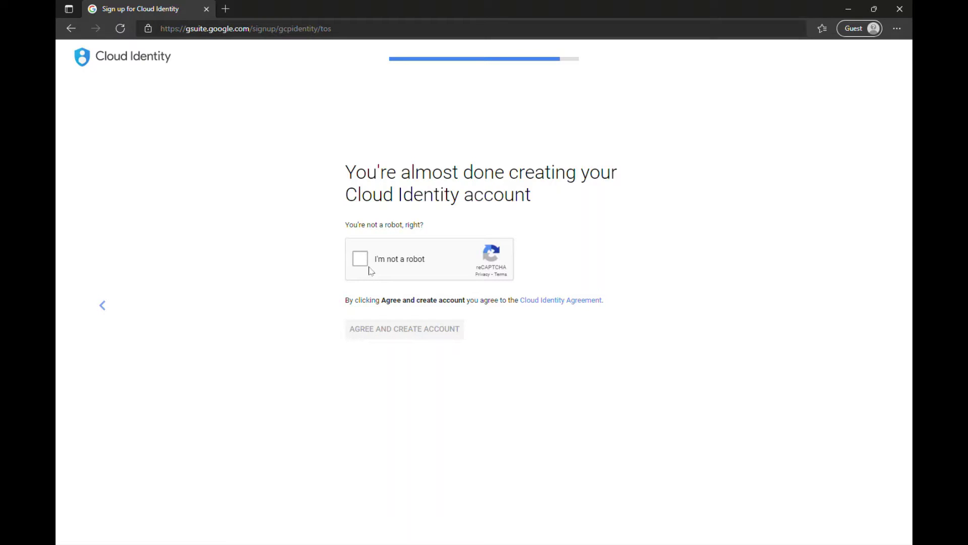
click(360, 259)
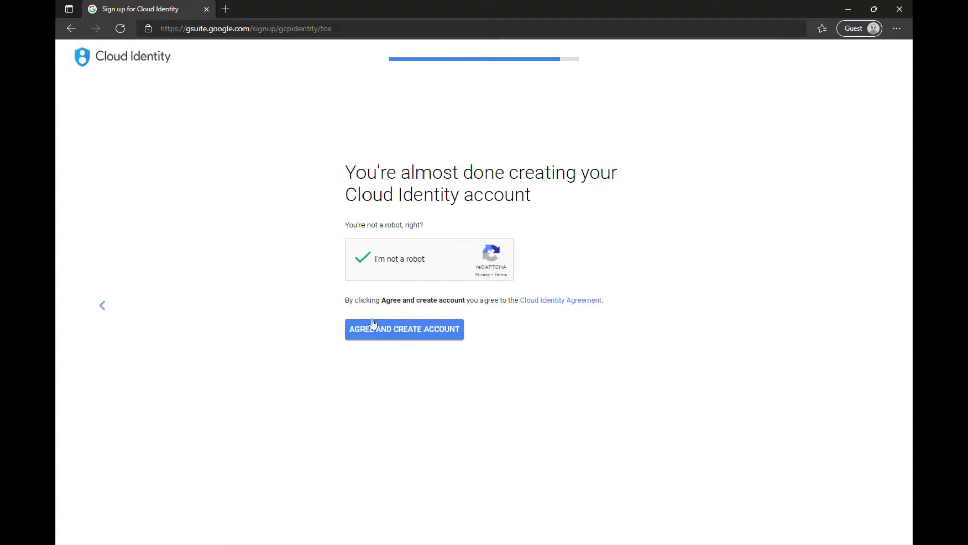